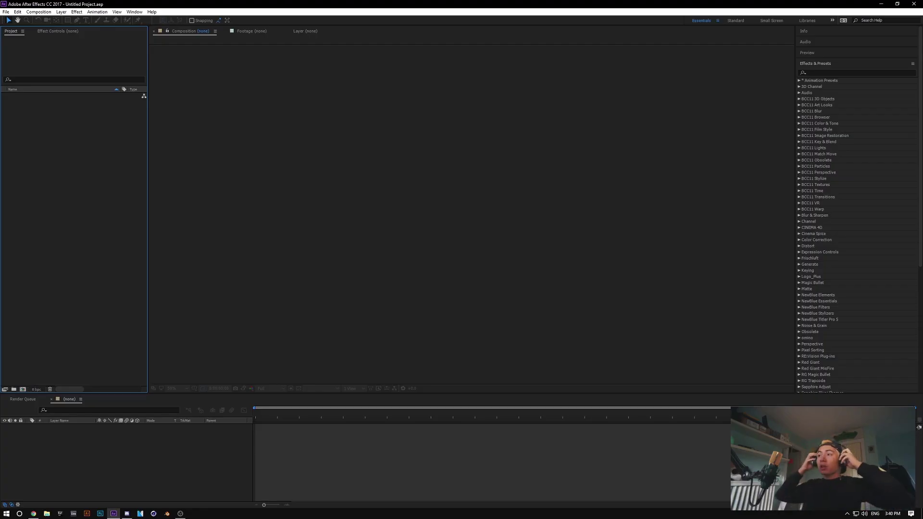
pyautogui.click(6, 12)
pyautogui.moveTo(24, 21)
pyautogui.click(154, 20)
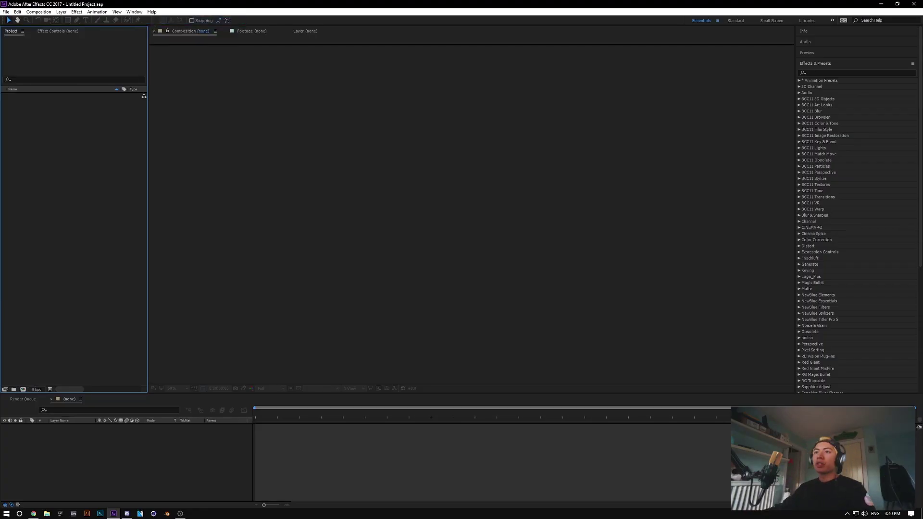
# Step: Create a new 1920 x 1080 composition with a duration of two seconds
pyautogui.hotkey('ctrl', 'n')
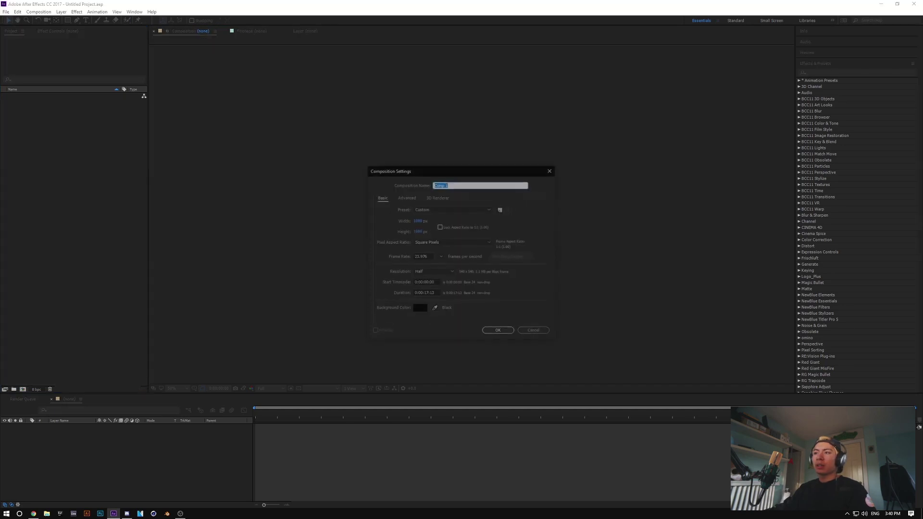
pyautogui.press('Tab')
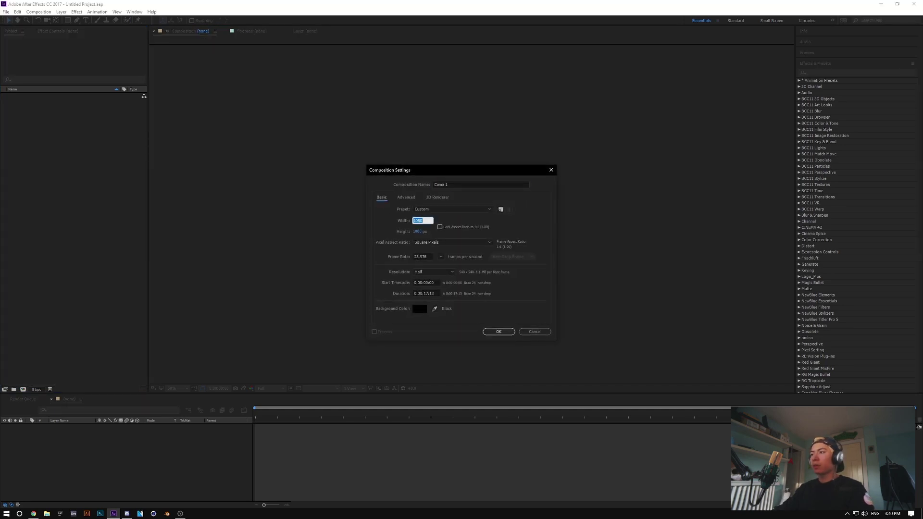
pyautogui.write('1920')
pyautogui.click(424, 293)
pyautogui.press('Delete')
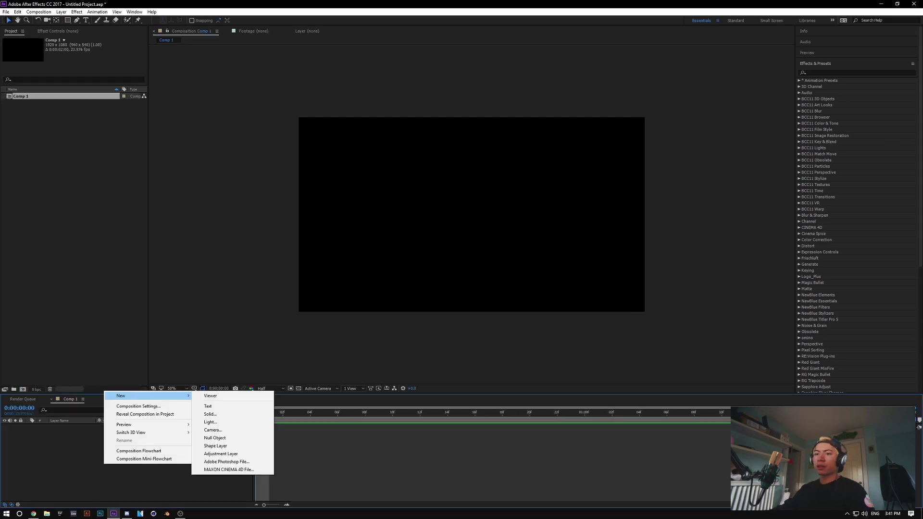
# Step: Add a black solid layer matching the composition size
pyautogui.click(210, 414)
pyautogui.click(461, 277)
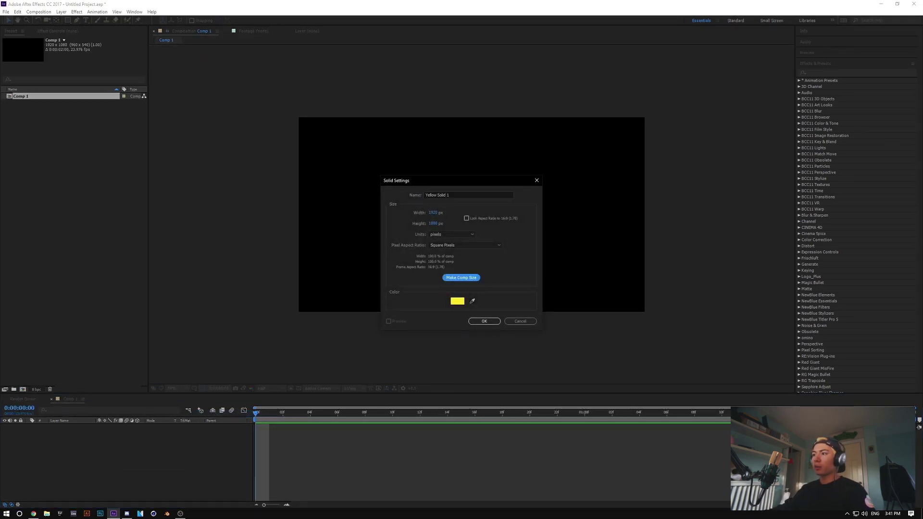
pyautogui.click(458, 299)
pyautogui.click(647, 321)
pyautogui.press('Return')
pyautogui.press('Return')
# Step: Apply the Fractal Noise effect to the black solid and increase its noise scale
pyautogui.click(855, 72)
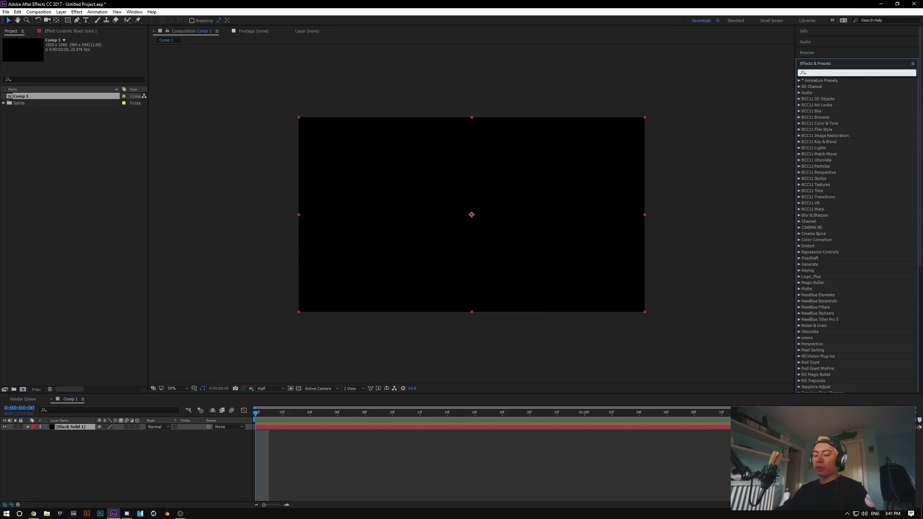
pyautogui.write('fractal')
pyautogui.doubleClick(827, 111)
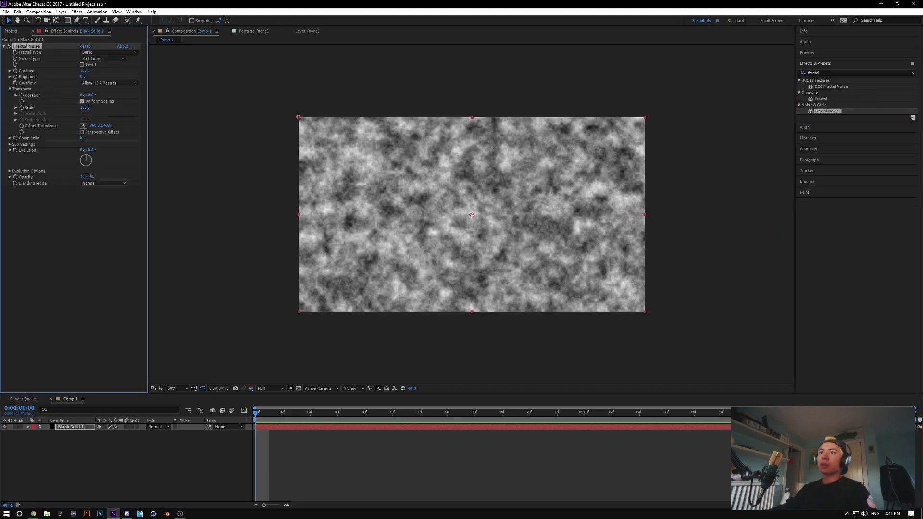
pyautogui.click(15, 108)
pyautogui.moveTo(42, 118); pyautogui.dragTo(55, 117)
pyautogui.click(4, 46)
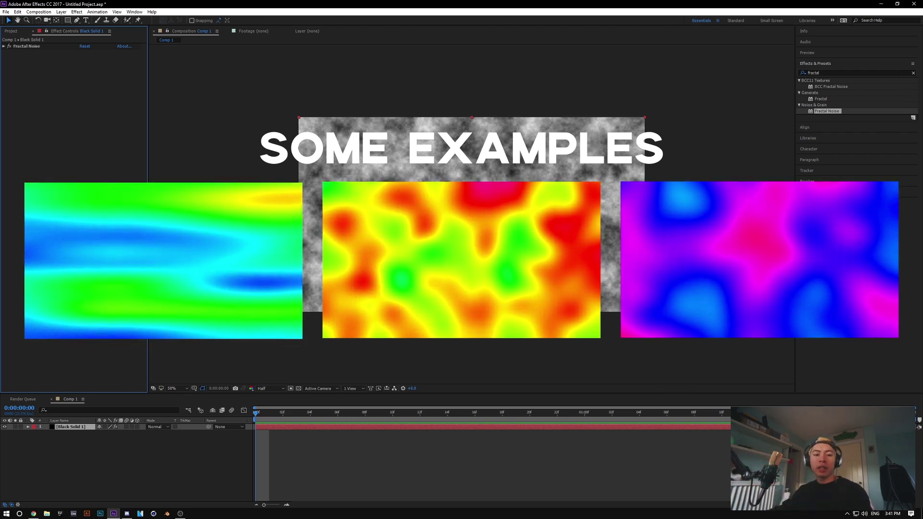
# Step: Apply Colorama to the black solid and set its input Phase Shift to about 77 degrees
pyautogui.click(821, 73)
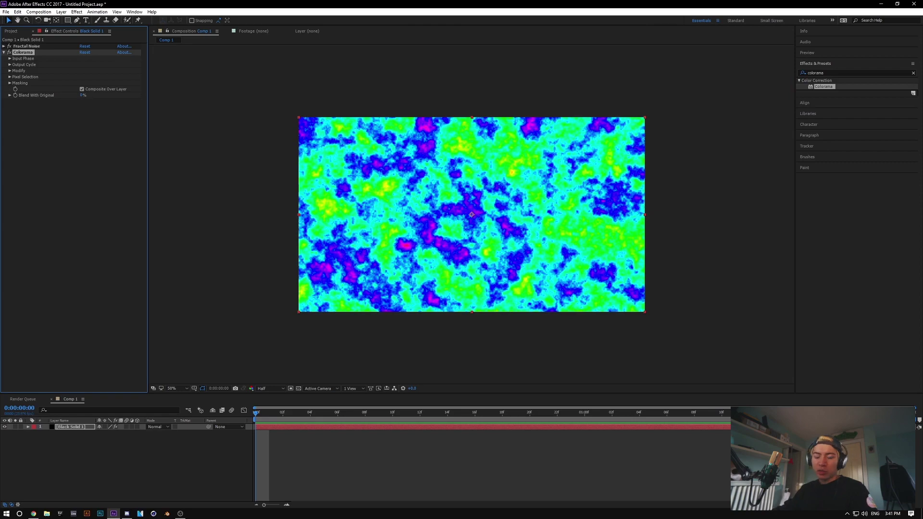
pyautogui.click(9, 64)
pyautogui.click(10, 58)
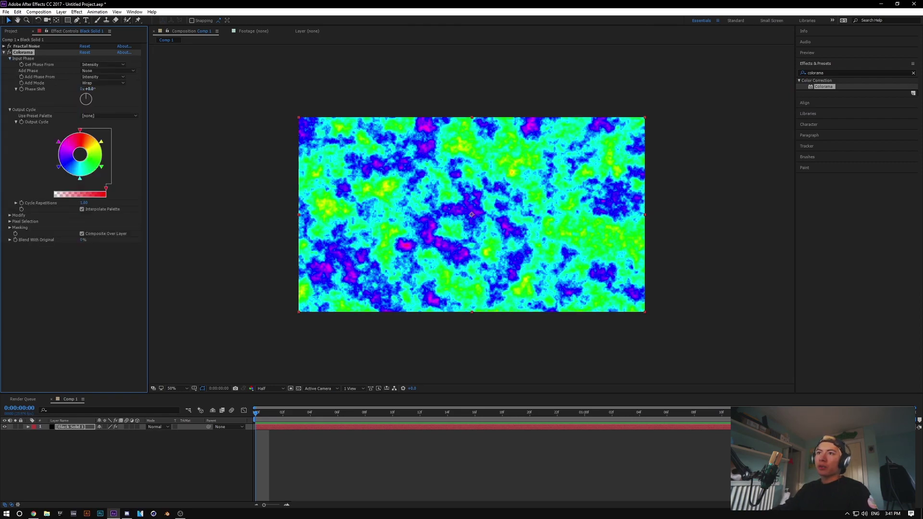
pyautogui.moveTo(90, 89); pyautogui.dragTo(127, 89)
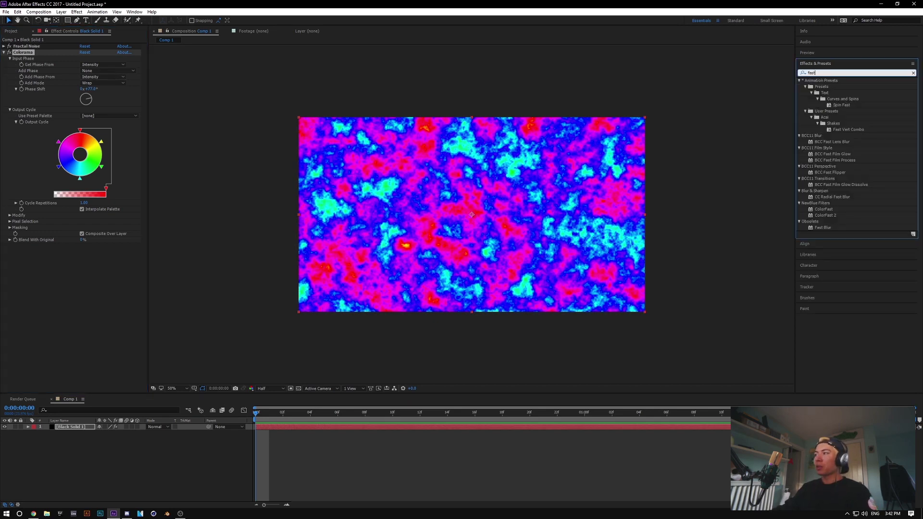
# Step: Apply Fast Blur with a blurriness of about 179 to the solid and set the Fractal Noise scale to about 255
pyautogui.doubleClick(823, 228)
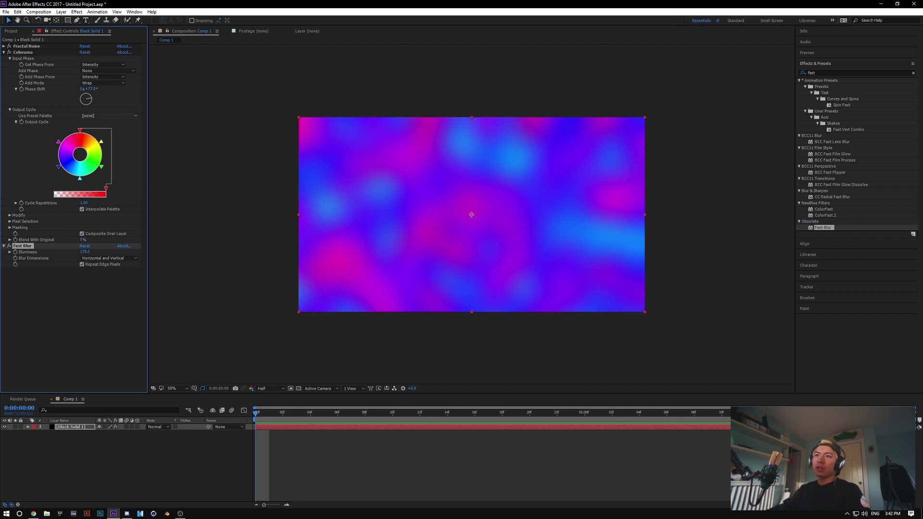
pyautogui.click(4, 46)
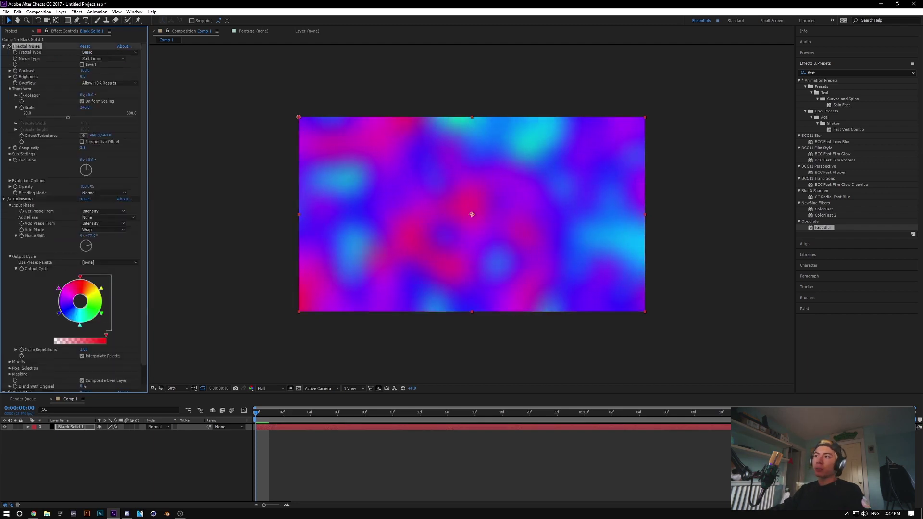
pyautogui.moveTo(68, 117); pyautogui.dragTo(70, 117)
pyautogui.click(217, 168)
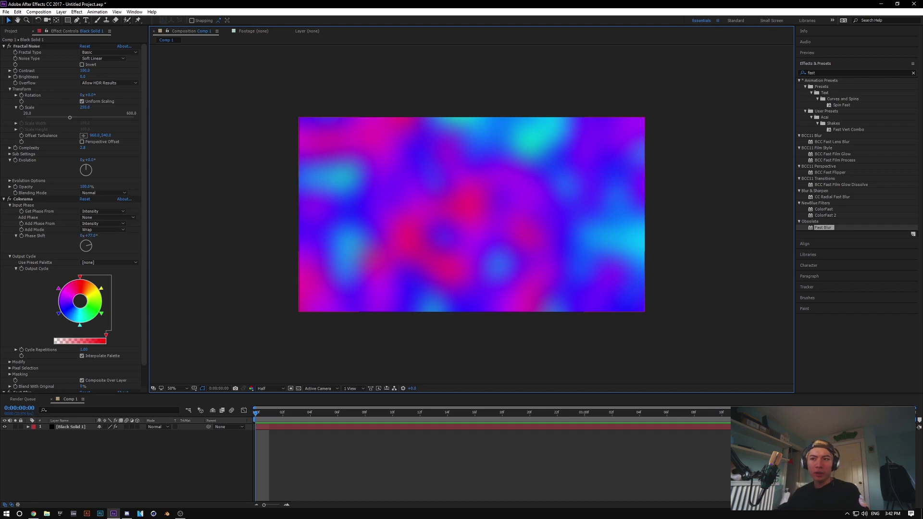
# Step: Add a new text layer reading "apple" above the gradient solid
pyautogui.rightClick(137, 467)
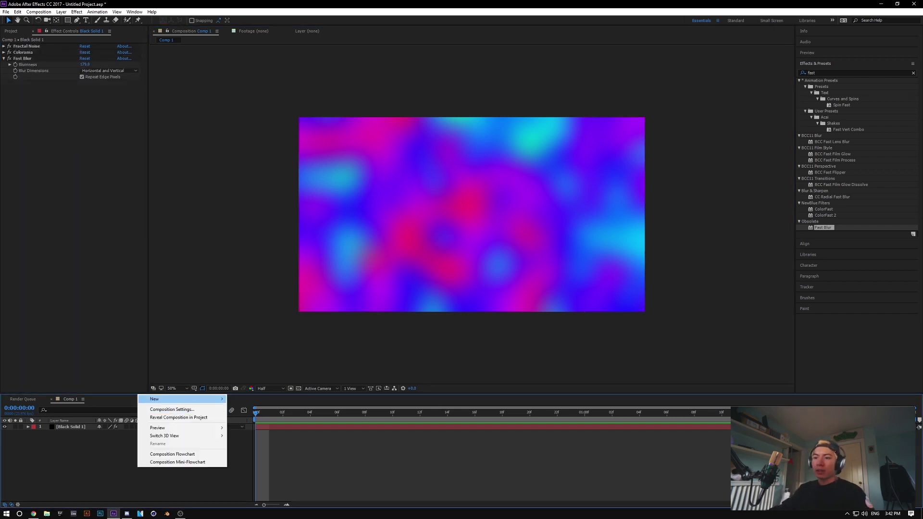
pyautogui.moveTo(180, 399)
pyautogui.click(242, 409)
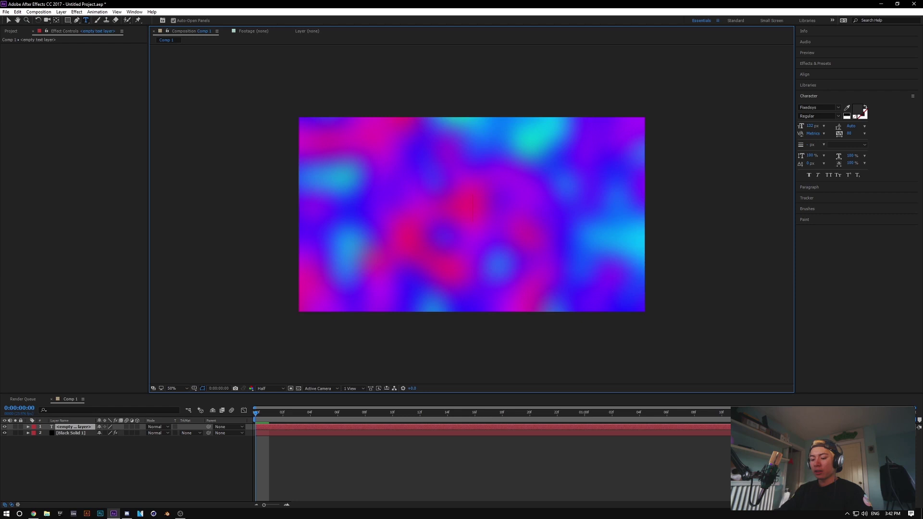
pyautogui.write('apple')
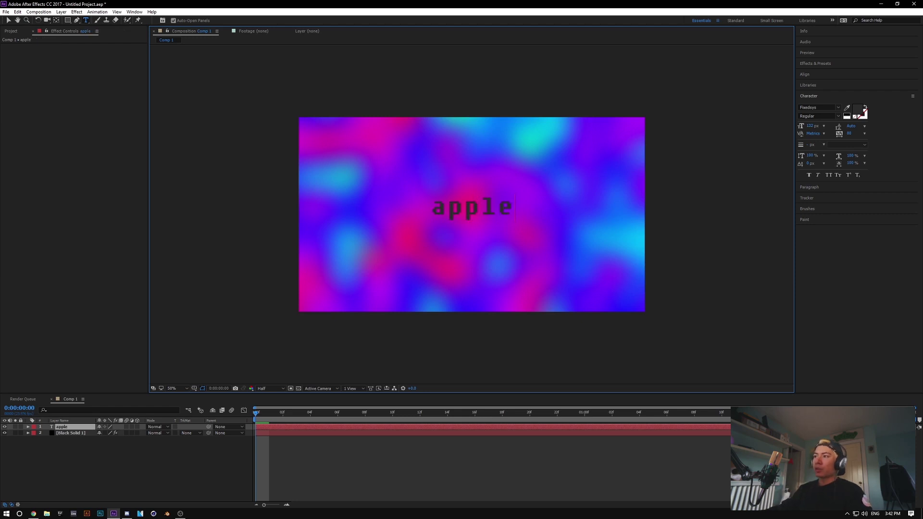
# Step: Format the "apple" text in faux-bold Microsoft Sans Serif with a white fill and centre it in the composition
pyautogui.hotkey('ctrl', 'a')
pyautogui.click(838, 107)
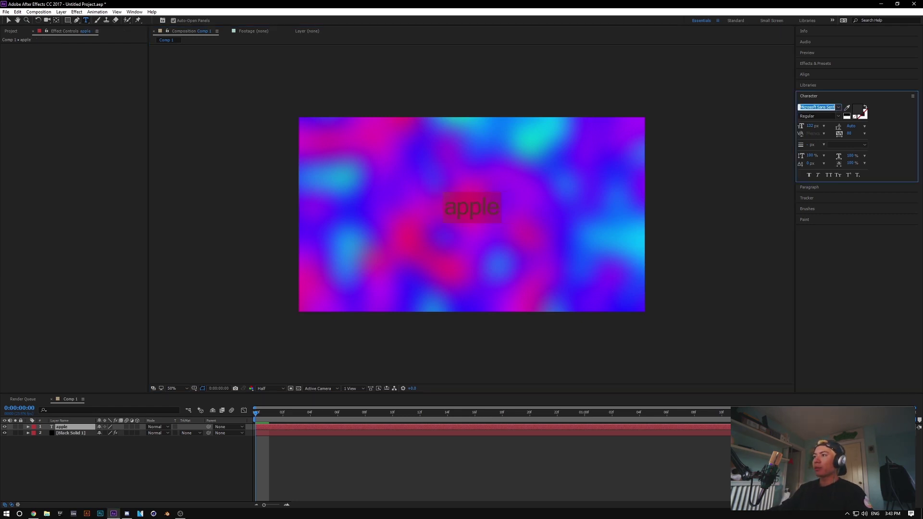
pyautogui.click(847, 117)
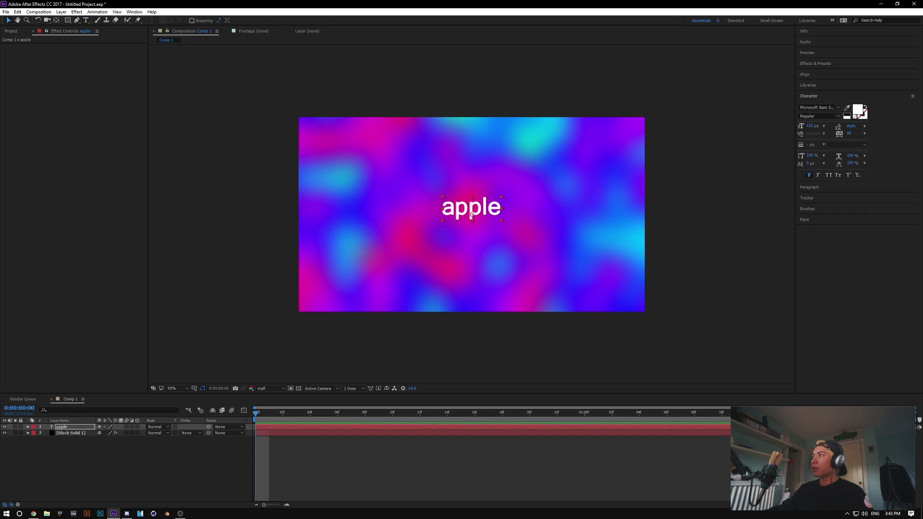
pyautogui.click(711, 168)
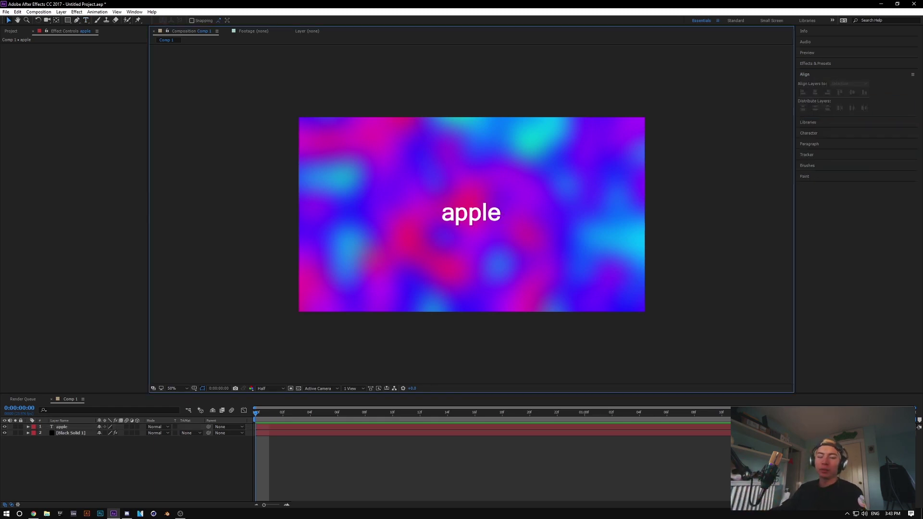
# Step: Set the black solid's track matte to Alpha so the gradient fills the "apple" text
pyautogui.click(190, 433)
pyautogui.click(207, 451)
pyautogui.click(366, 344)
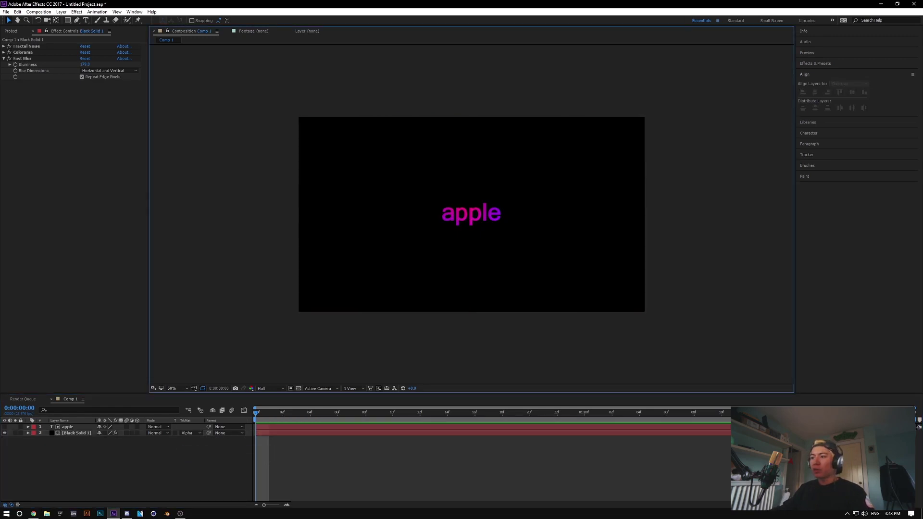
# Step: Delete the "apple" text layer
pyautogui.click(68, 427)
pyautogui.click(76, 433)
pyautogui.click(471, 215)
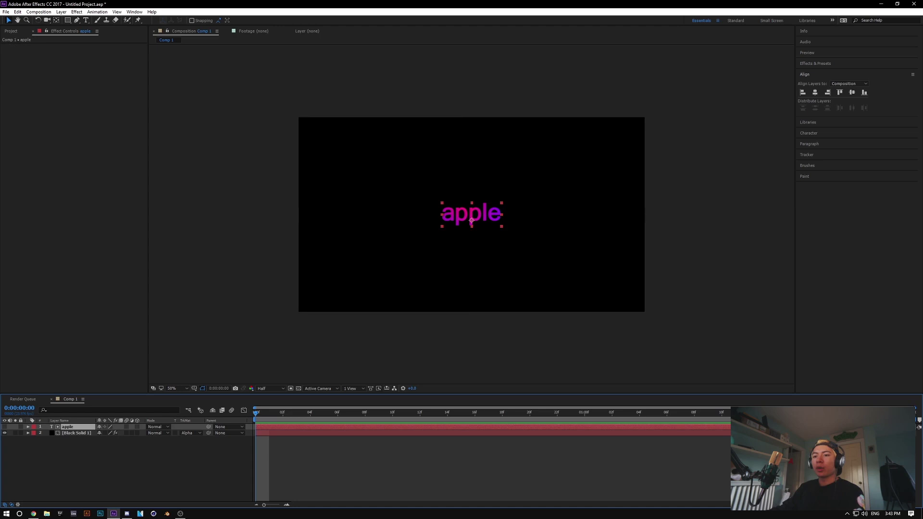
pyautogui.press('Delete')
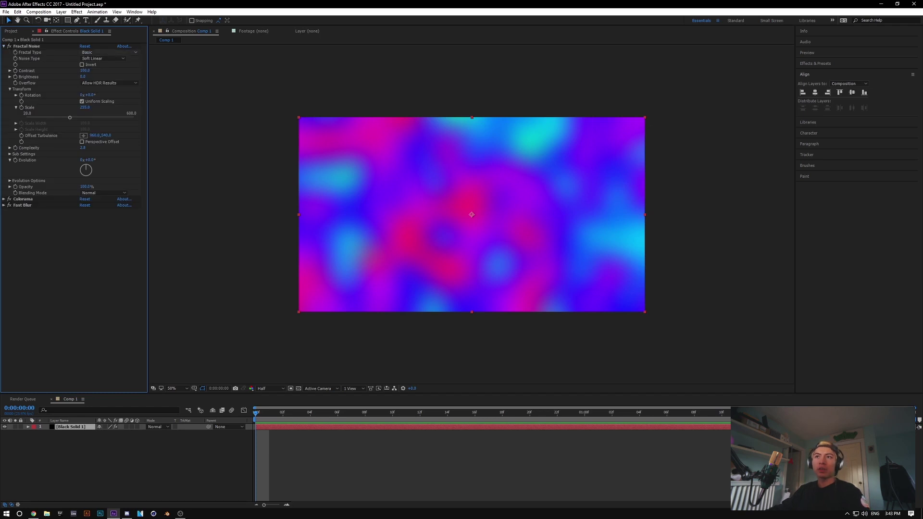
# Step: Try the Max fractal type on the Fractal Noise effect and settle on Dynamic
pyautogui.click(108, 52)
pyautogui.click(96, 123)
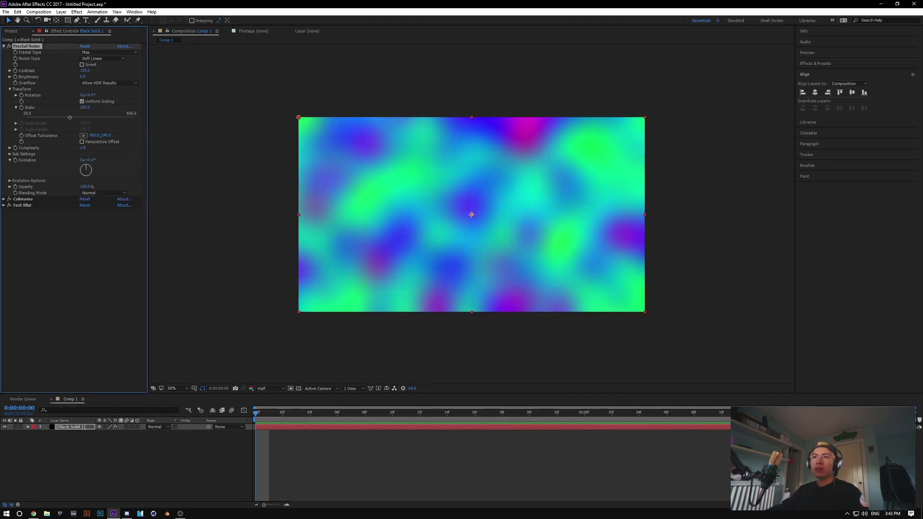
pyautogui.click(108, 52)
pyautogui.click(99, 99)
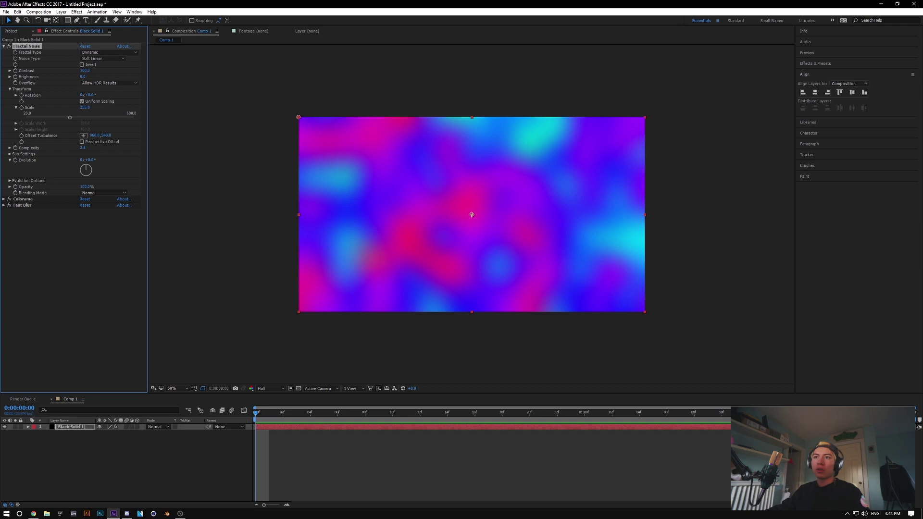
# Step: Set the Fractal Noise scale to about 694 and increase the Fast Blur blurriness
pyautogui.moveTo(84, 107); pyautogui.dragTo(509, 107)
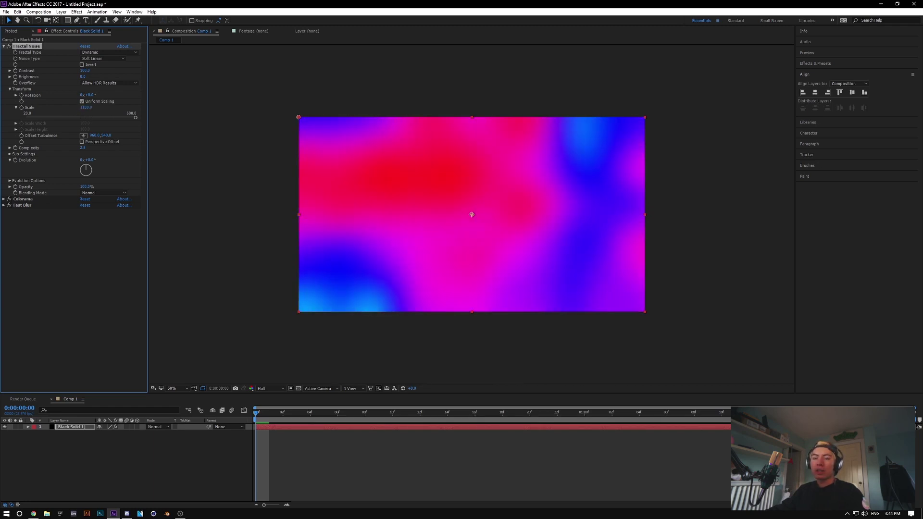
pyautogui.moveTo(433, 108); pyautogui.dragTo(289, 107)
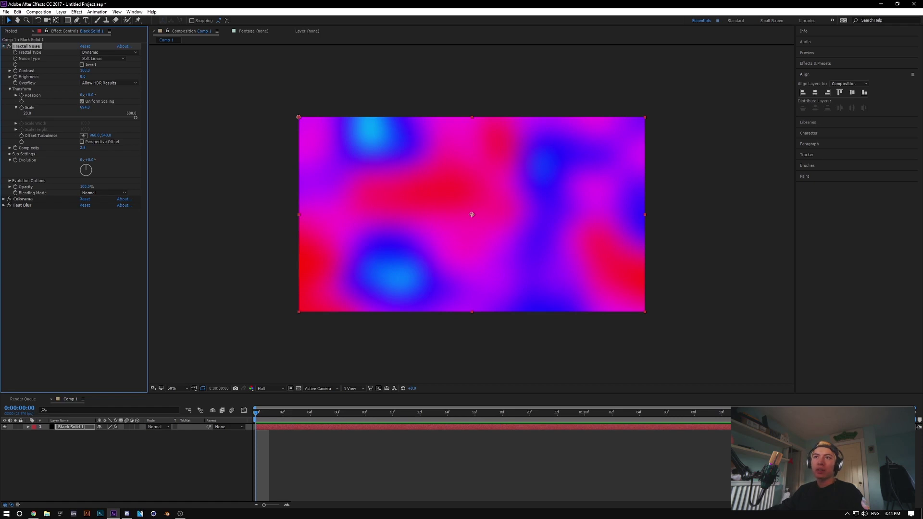
pyautogui.click(4, 47)
pyautogui.click(4, 59)
pyautogui.moveTo(83, 65); pyautogui.dragTo(140, 65)
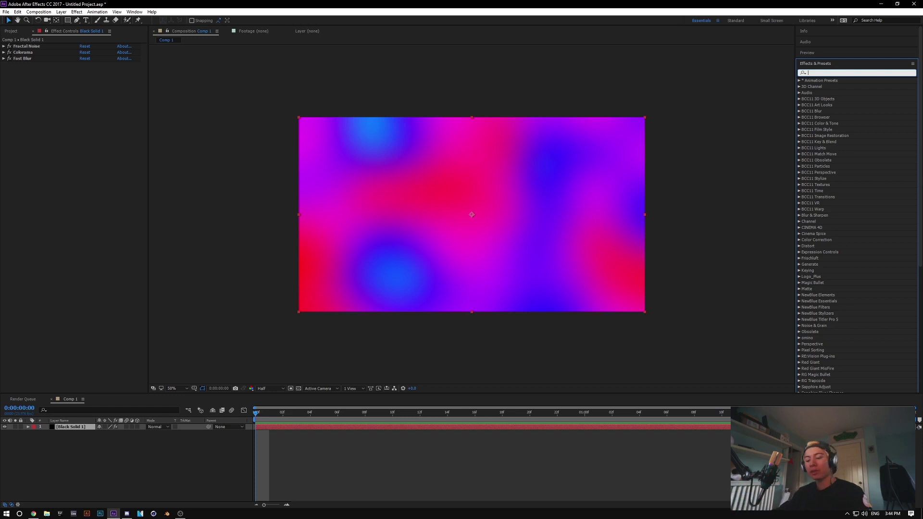
# Step: Apply the S_ZebrafyColor effect to the solid, set its Frequency to about 3.11 and raise its Phase Start
pyautogui.write('zeb')
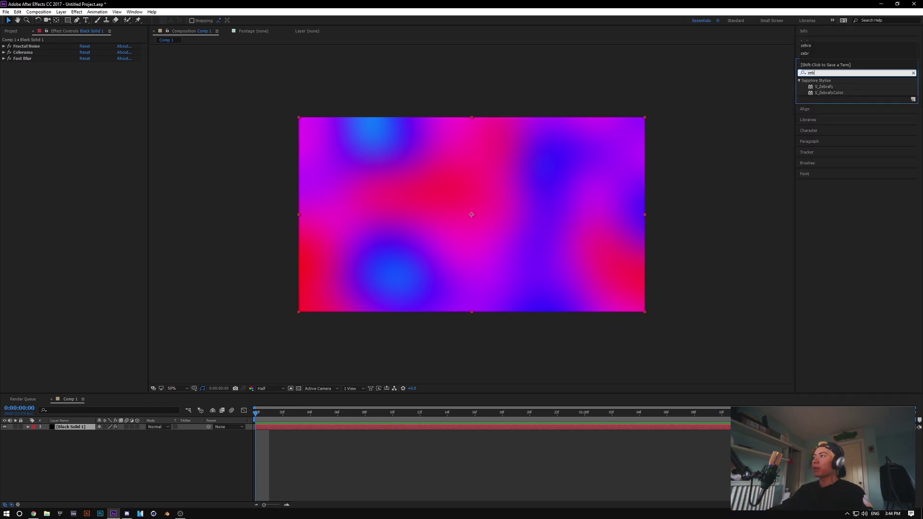
pyautogui.click(829, 93)
pyautogui.doubleClick(828, 93)
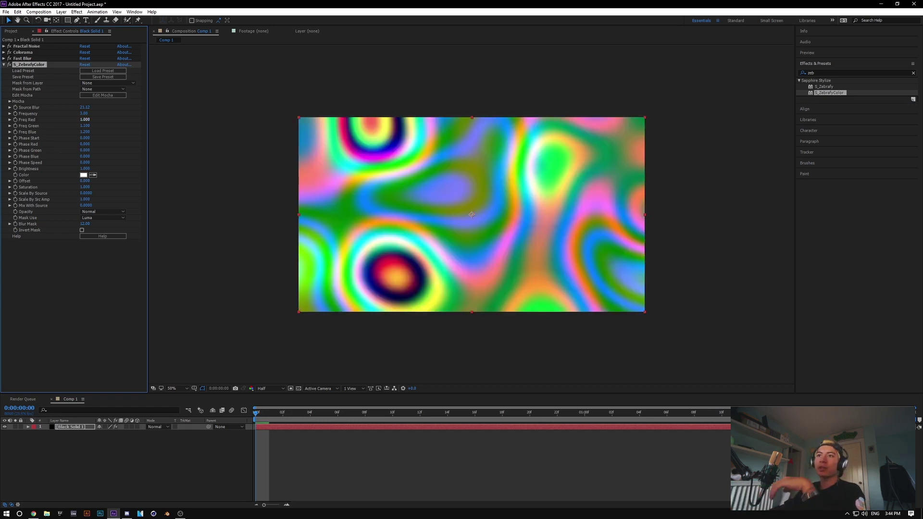
pyautogui.moveTo(84, 113); pyautogui.dragTo(105, 113)
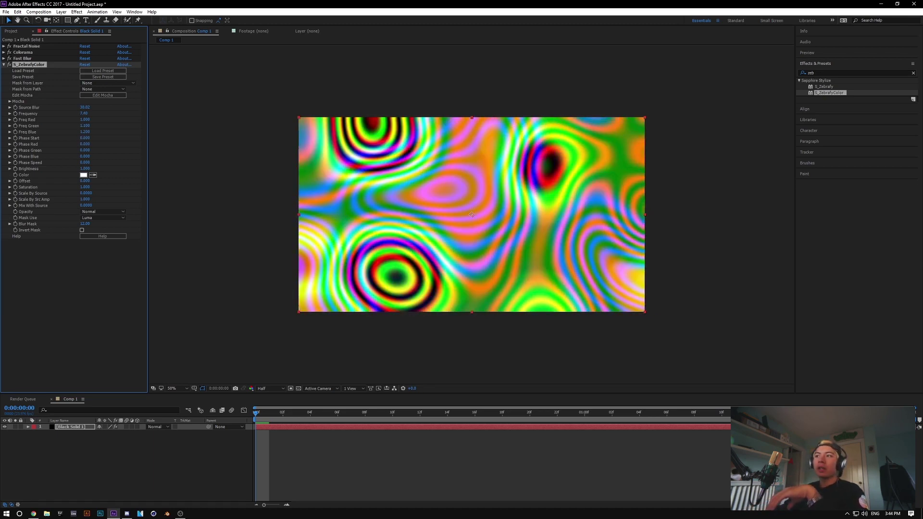
pyautogui.moveTo(85, 138)
pyautogui.mouseDown()
pyautogui.moveTo(104, 138)
pyautogui.moveTo(59, 114)
pyautogui.moveTo(91, 114)
pyautogui.moveTo(89, 138)
pyautogui.moveTo(98, 138)
pyautogui.mouseUp()
# Step: Search the effects for "omi" and apply omino diffusion to the black solid
pyautogui.click(818, 73)
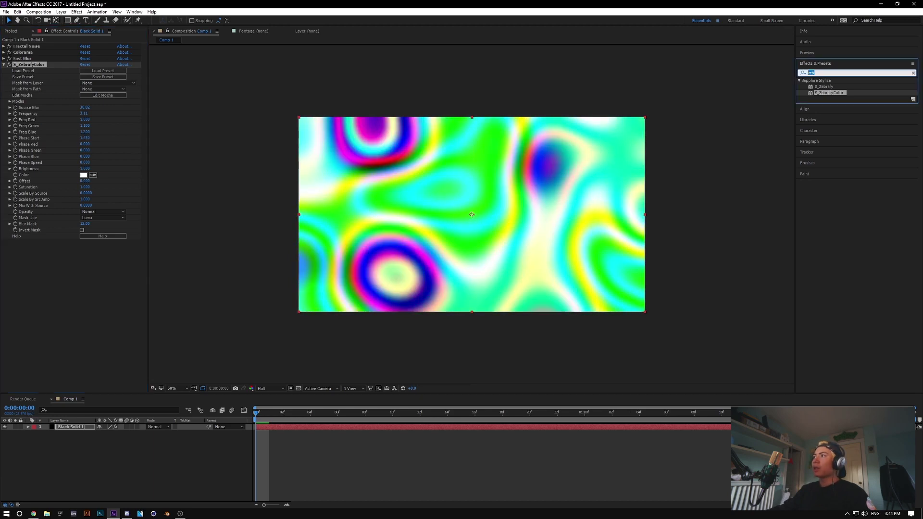
pyautogui.write('om')
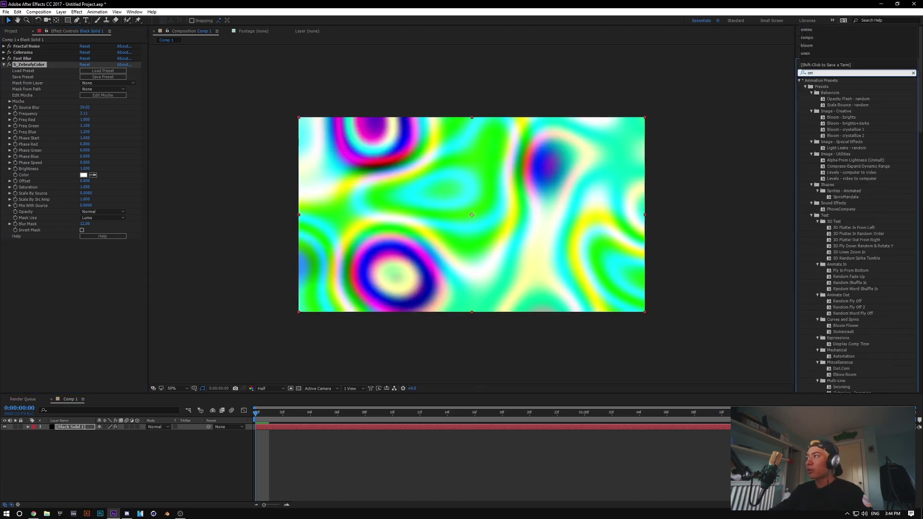
pyautogui.write('i')
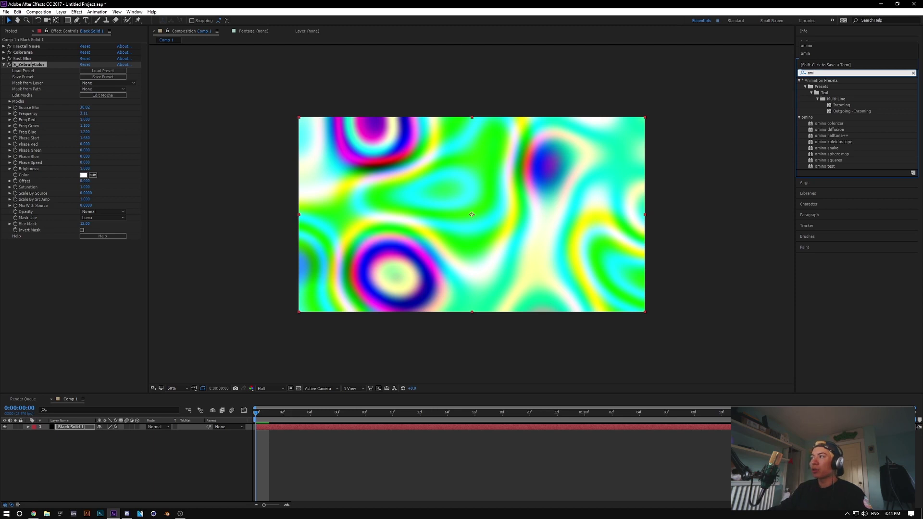
pyautogui.doubleClick(829, 130)
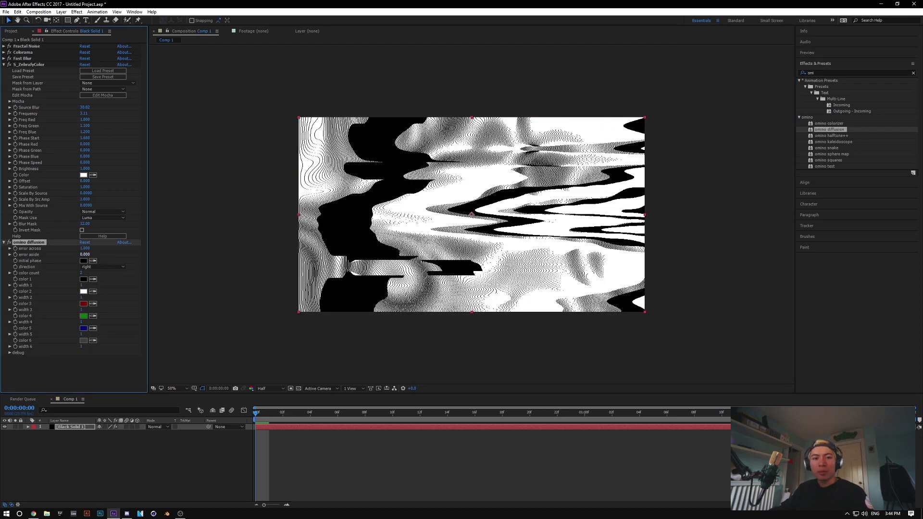
# Step: Delete the omino diffusion effect and apply AE Pixel Sorter 2 to the black solid instead
pyautogui.press('Delete')
pyautogui.click(856, 73)
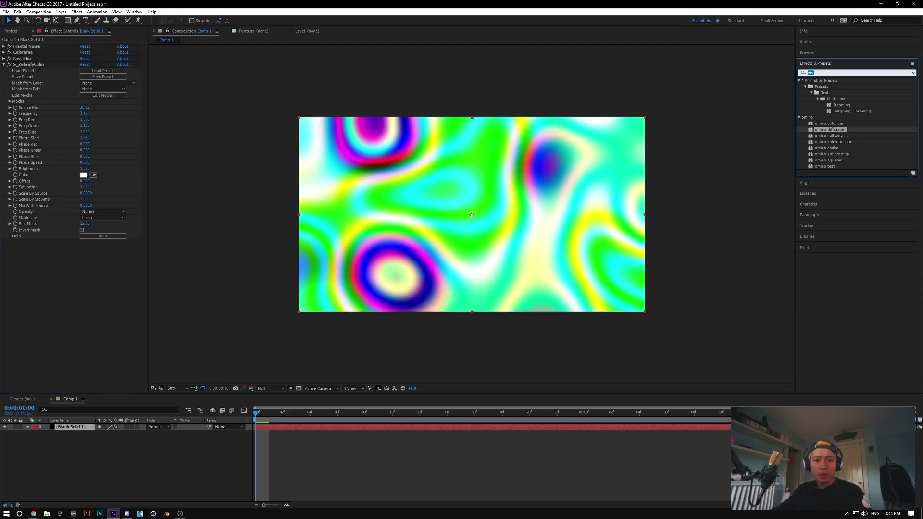
pyautogui.press('BackSpace')
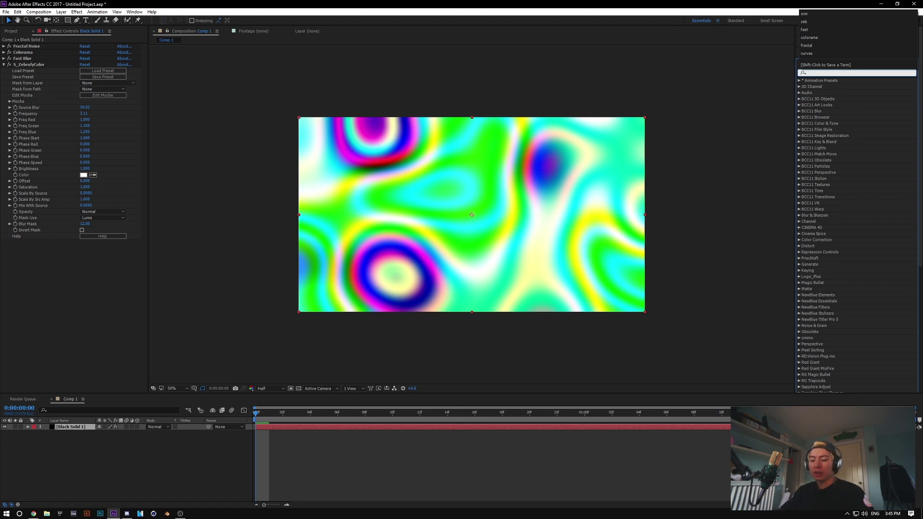
pyautogui.write('pixel')
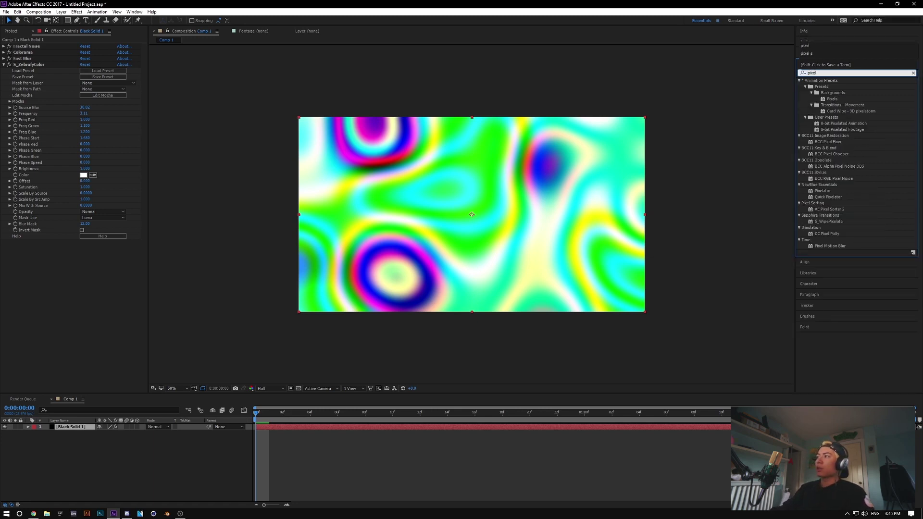
pyautogui.doubleClick(829, 209)
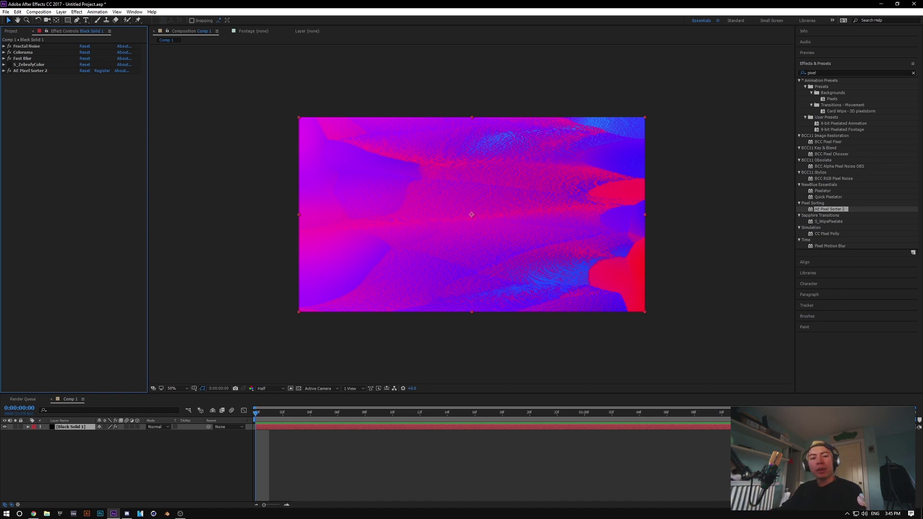
# Step: Create a new text layer reading "hello" above the black solid
pyautogui.click(127, 464)
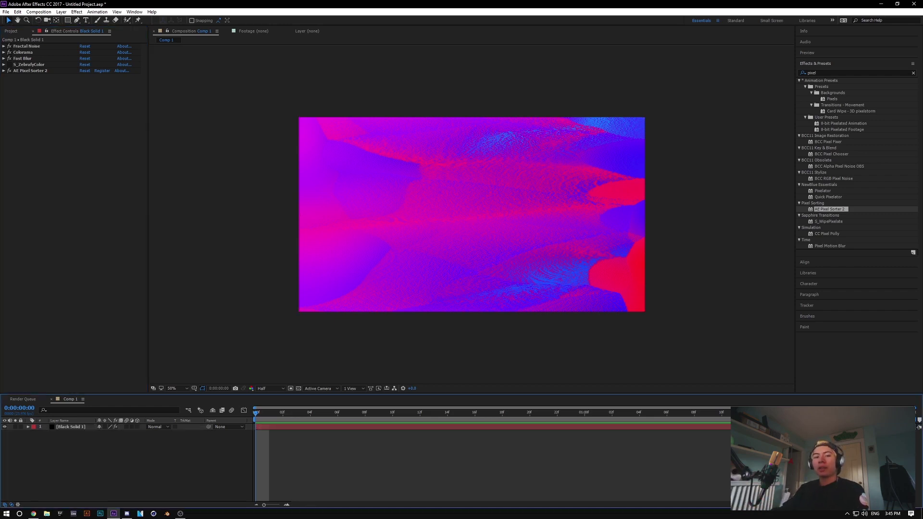
pyautogui.rightClick(109, 448)
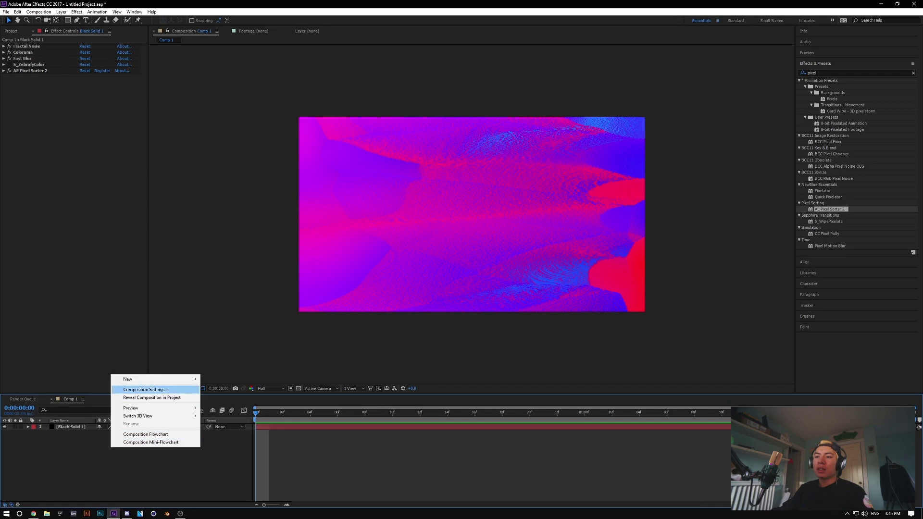
pyautogui.moveTo(123, 377)
pyautogui.click(211, 387)
pyautogui.write('hello')
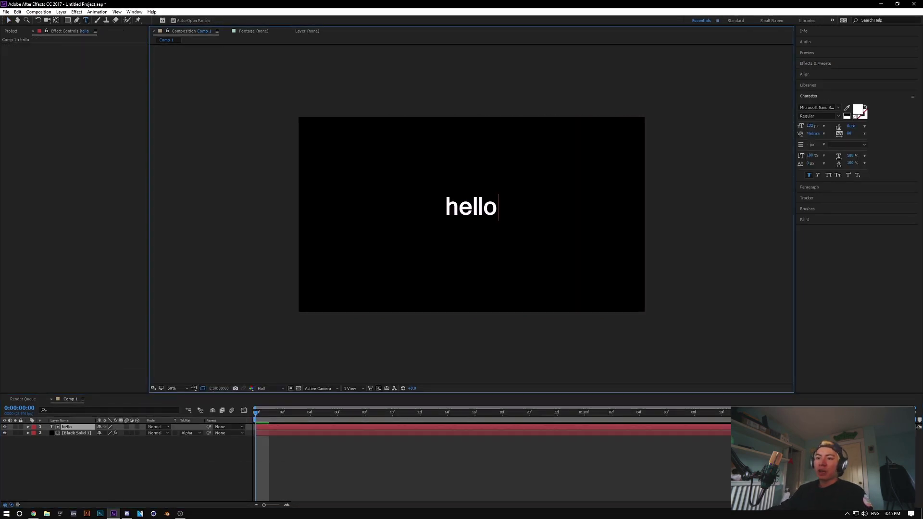
# Step: Set the black solid's track matte to None and hide the solid layer
pyautogui.click(72, 434)
pyautogui.click(190, 433)
pyautogui.click(207, 440)
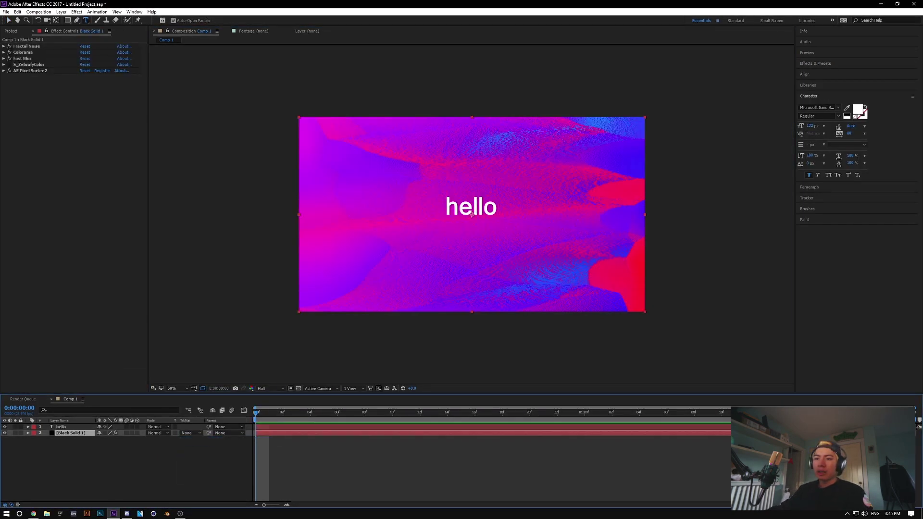
pyautogui.click(5, 433)
# Step: Search the effects for "displa" and apply Displacement Map to the hello text layer
pyautogui.click(472, 215)
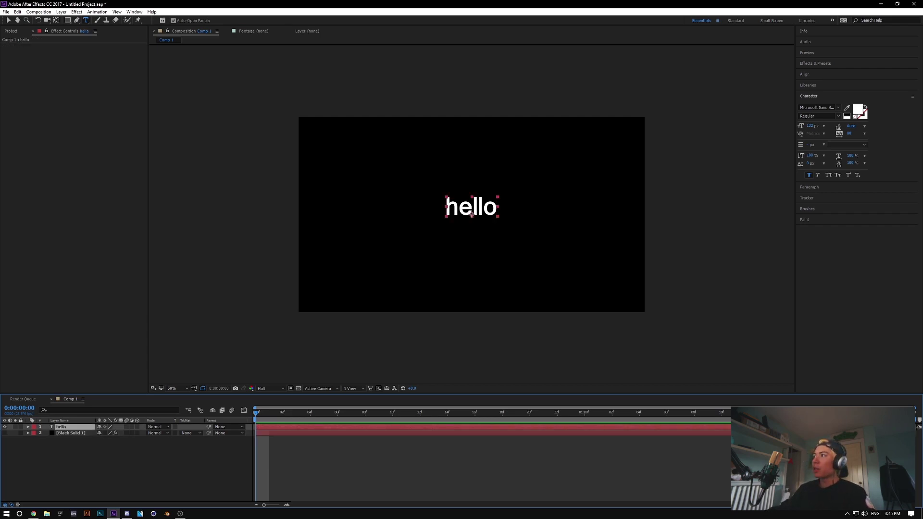
pyautogui.hotkey('ctrl', '5')
pyautogui.write('displa')
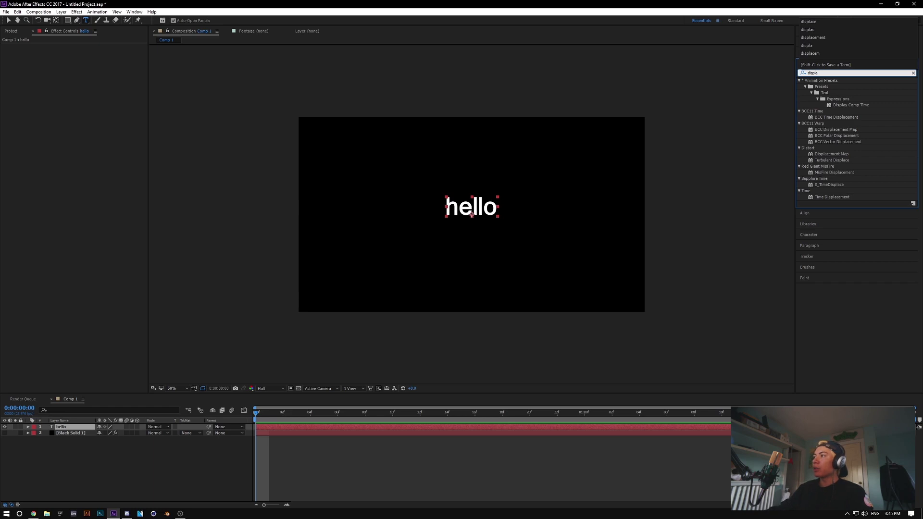
pyautogui.moveTo(832, 154); pyautogui.dragTo(68, 427)
# Step: Pre-compose the visible black solid as Black Solid 1 Comp 1, moving all of its attributes into the new composition
pyautogui.click(70, 433)
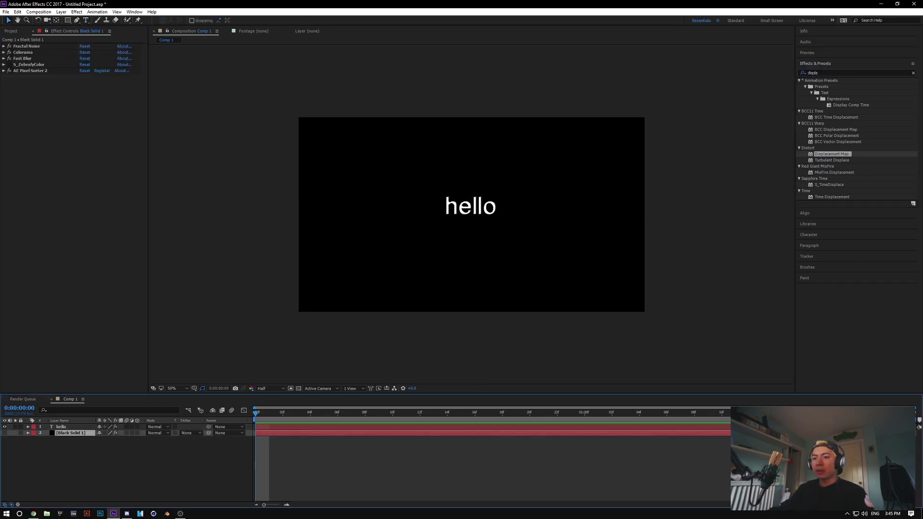
pyautogui.hotkey('ctrl', 'shift', 'c')
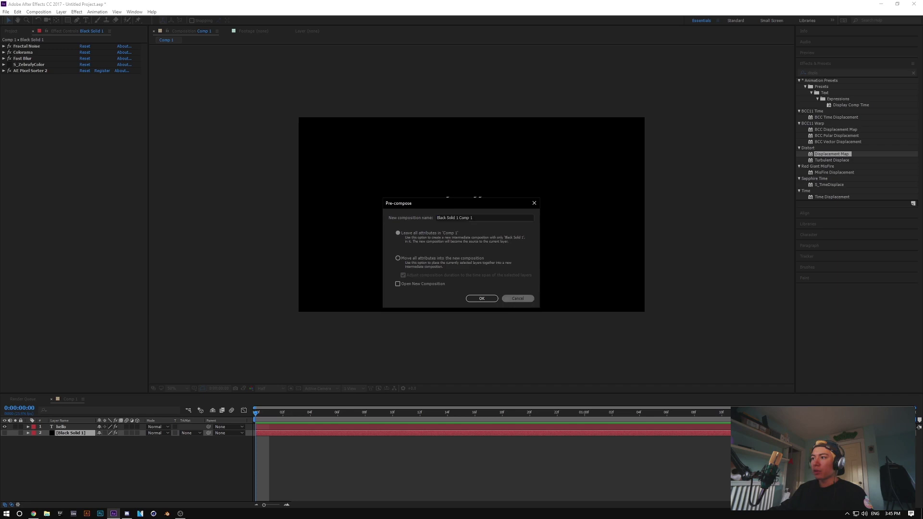
pyautogui.press('Escape')
pyautogui.hotkey('ctrl', 'shift', 'c')
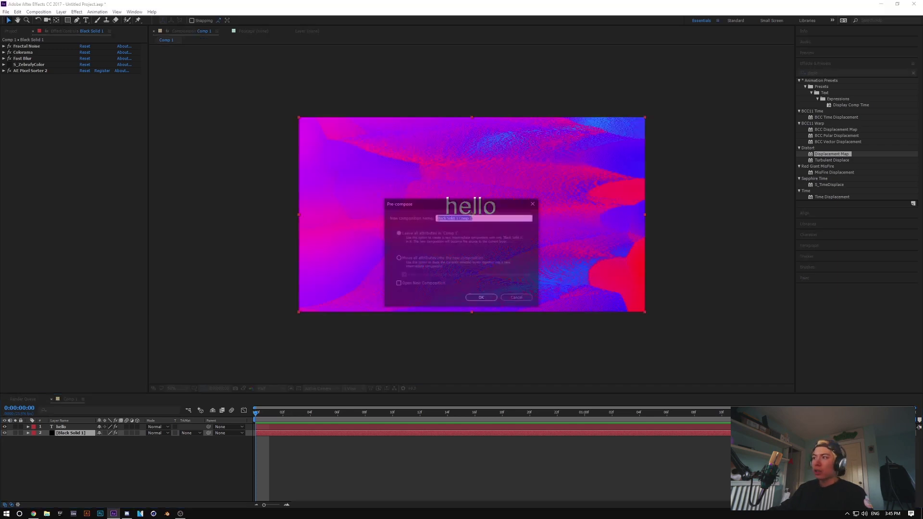
pyautogui.press('Return')
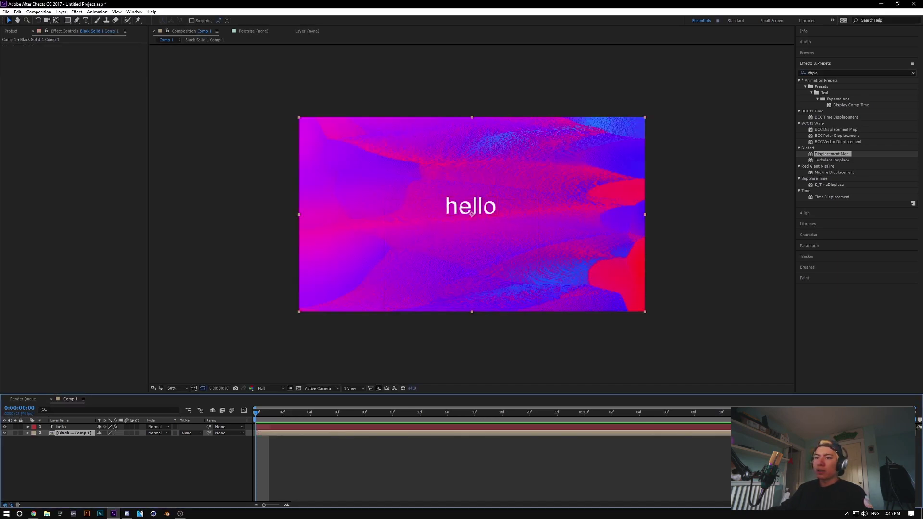
# Step: Set the hello layer's displacement map to Black Solid 1 Comp 1, with maximum displacement of about 208 horizontally and 64 vertically
pyautogui.click(61, 427)
pyautogui.doubleClick(832, 154)
pyautogui.click(111, 52)
pyautogui.click(114, 78)
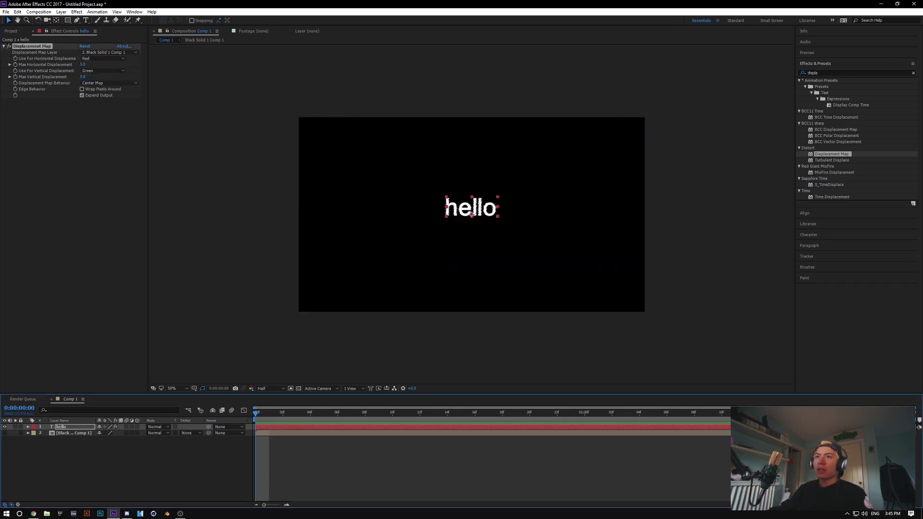
pyautogui.moveTo(83, 64); pyautogui.dragTo(181, 64)
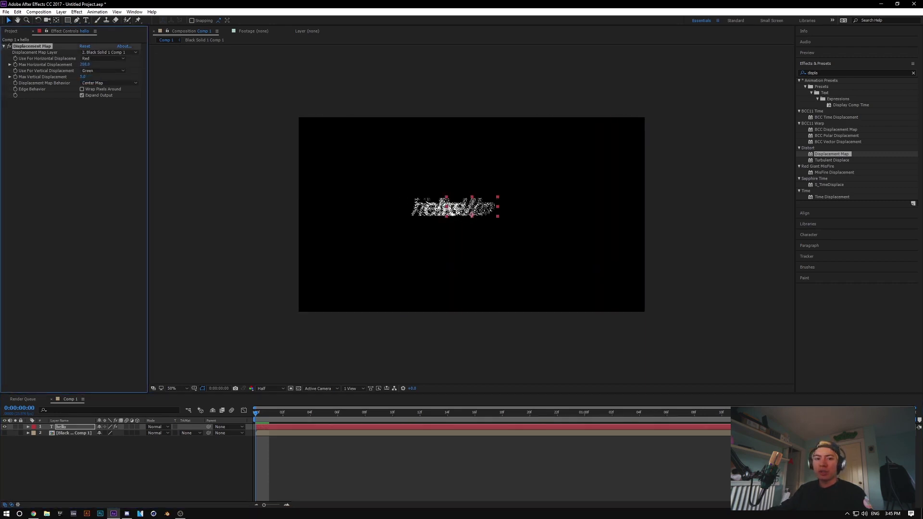
pyautogui.moveTo(83, 77)
pyautogui.mouseDown()
pyautogui.moveTo(110, 77)
pyautogui.moveTo(87, 77)
pyautogui.moveTo(97, 77)
pyautogui.mouseUp()
# Step: Disable AE Pixel Sorter 2 on the solid inside Black Solid 1 Comp 1 and return to Comp 1
pyautogui.doubleClick(73, 433)
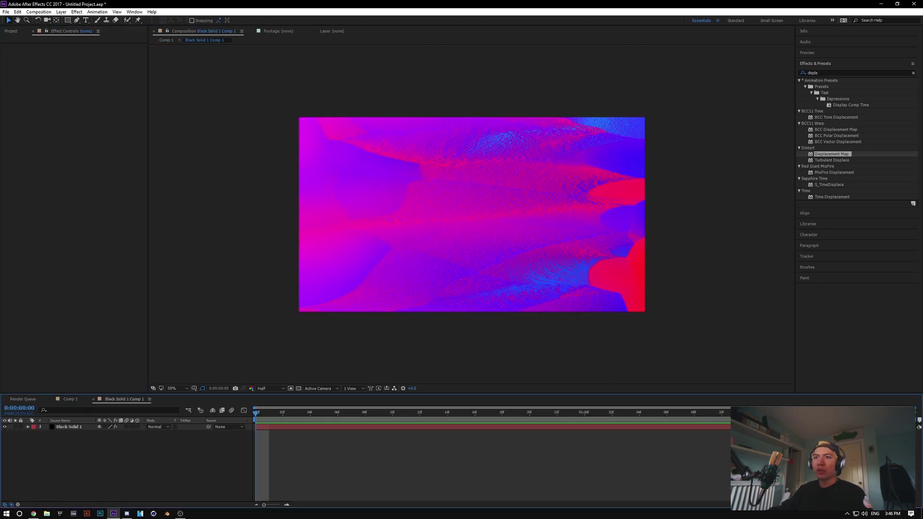
pyautogui.click(71, 427)
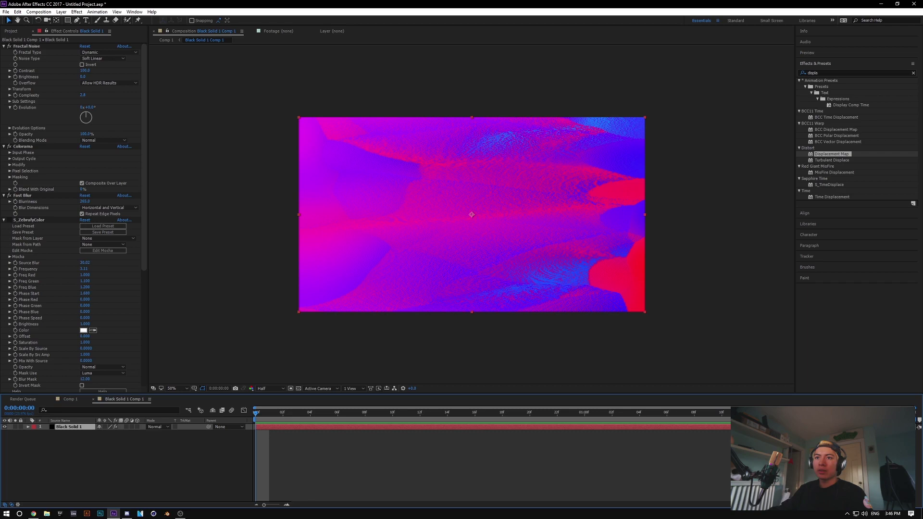
pyautogui.scroll(-6, 72, 211)
pyautogui.click(9, 225)
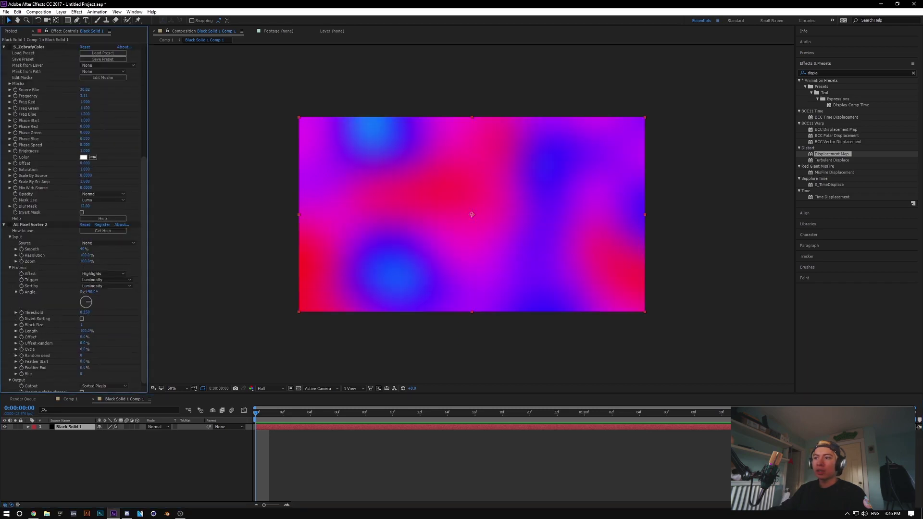
pyautogui.click(93, 399)
# Step: Search the effects for "repe" and apply CC RepeTile to the hello text layer
pyautogui.click(855, 73)
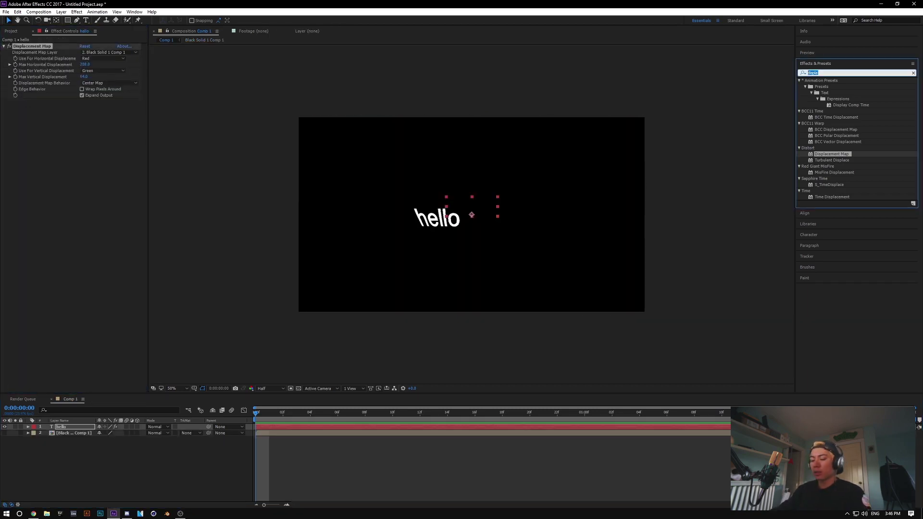
pyautogui.write('tiler')
pyautogui.press('BackSpace')
pyautogui.press('BackSpace')
pyautogui.press('BackSpace')
pyautogui.press('BackSpace')
pyautogui.press('BackSpace')
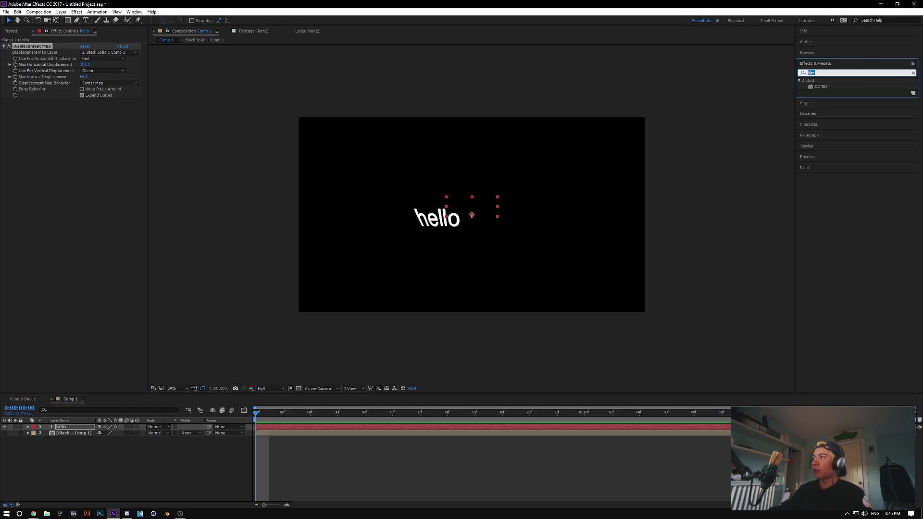
pyautogui.write('repe')
pyautogui.doubleClick(826, 99)
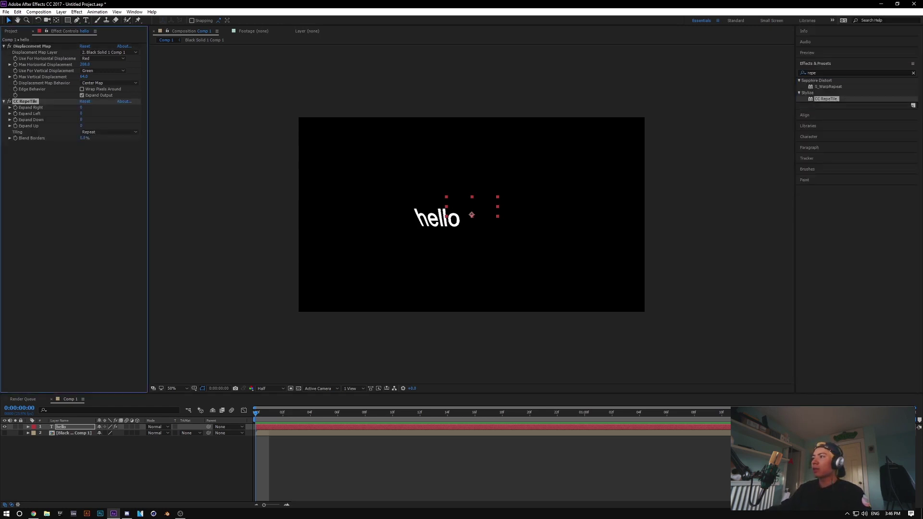
# Step: Expand the CC RepeTile tiling to about 447 right, 262 left, 456 down and 392 up
pyautogui.click(72, 192)
pyautogui.moveTo(82, 108); pyautogui.dragTo(300, 119)
pyautogui.moveTo(81, 126); pyautogui.dragTo(269, 126)
pyautogui.click(72, 192)
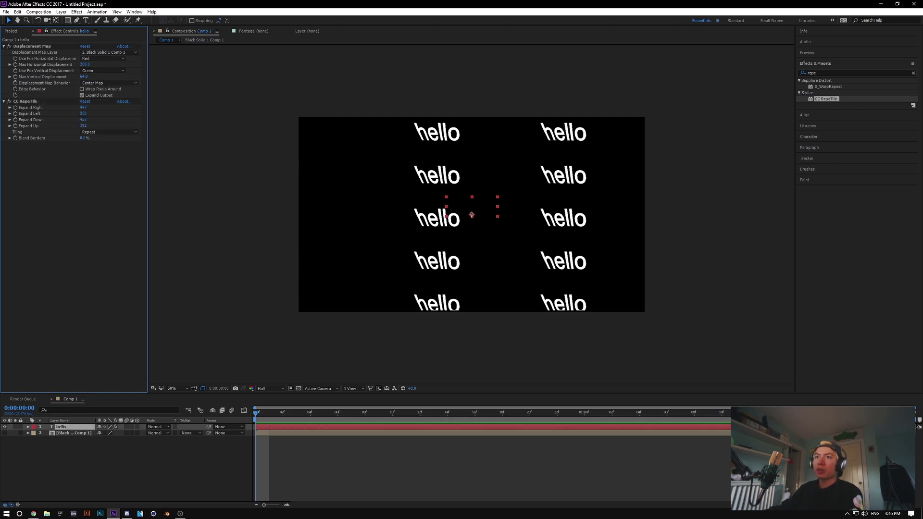
# Step: Move CC RepeTile above Displacement Map in the hello layer's effect order and deselect the layer
pyautogui.moveTo(25, 101); pyautogui.dragTo(29, 45)
pyautogui.click(231, 163)
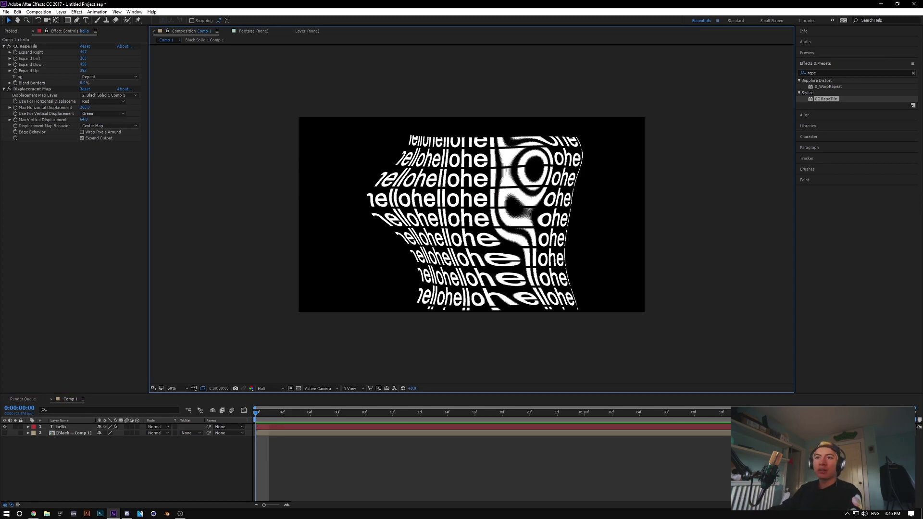
pyautogui.click(76, 192)
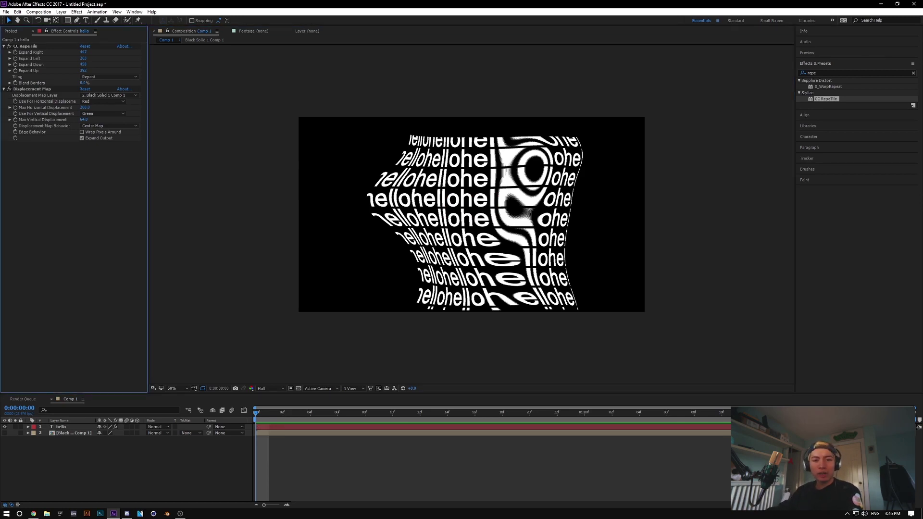